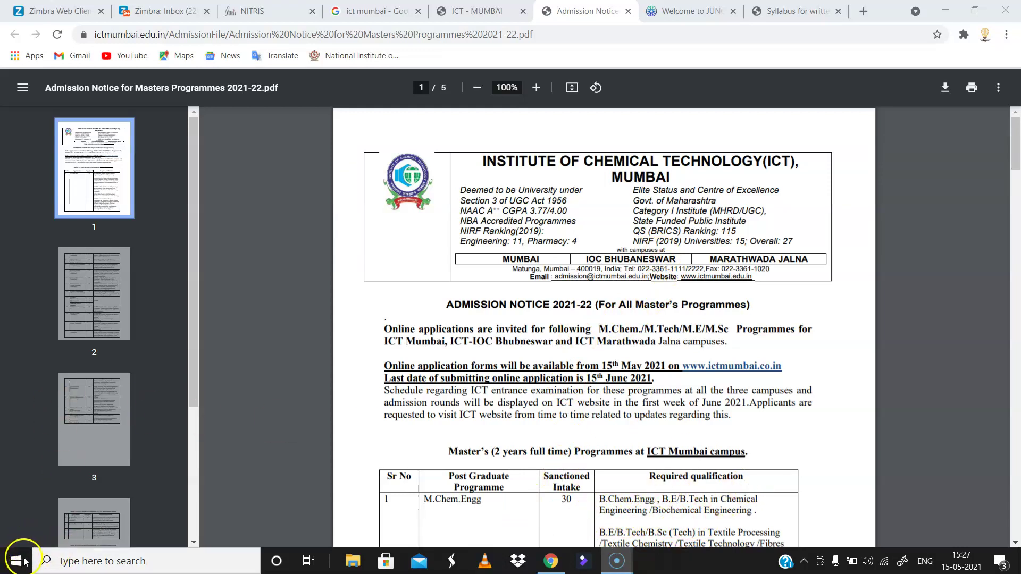
Review the Master's programme tables for the Mumbai, Bhubaneswar and Marathwada Jalna campuses, starting from page 3 of the admission notice
{"action": "left_click", "coordinate": [94, 420]}
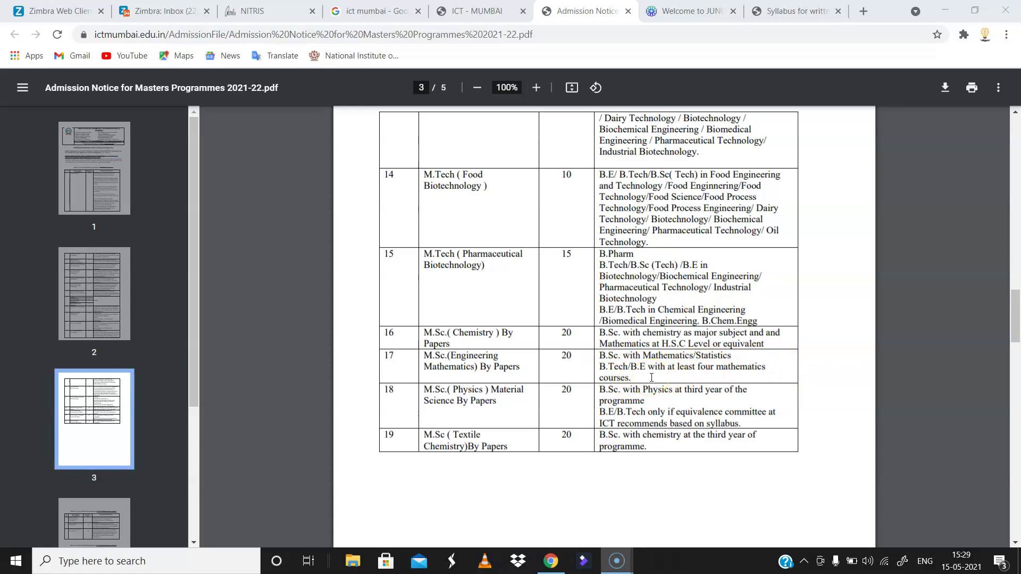
{"action": "scroll", "coordinate": [651, 378], "scroll_direction": "down", "scroll_amount": 4}
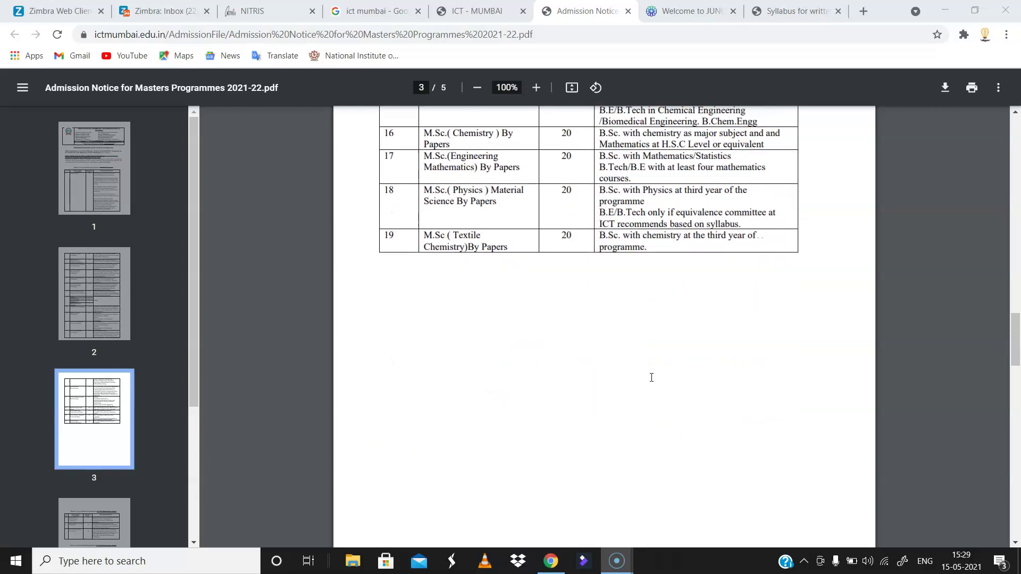
{"action": "scroll", "coordinate": [652, 377], "scroll_direction": "down", "scroll_amount": 6}
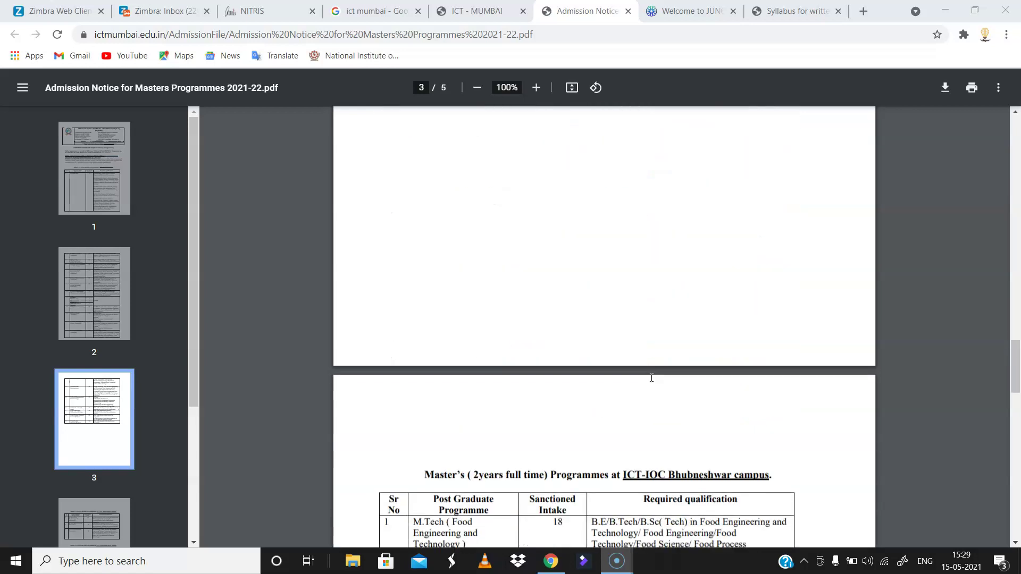
{"action": "scroll", "coordinate": [651, 377], "scroll_direction": "down", "scroll_amount": 3}
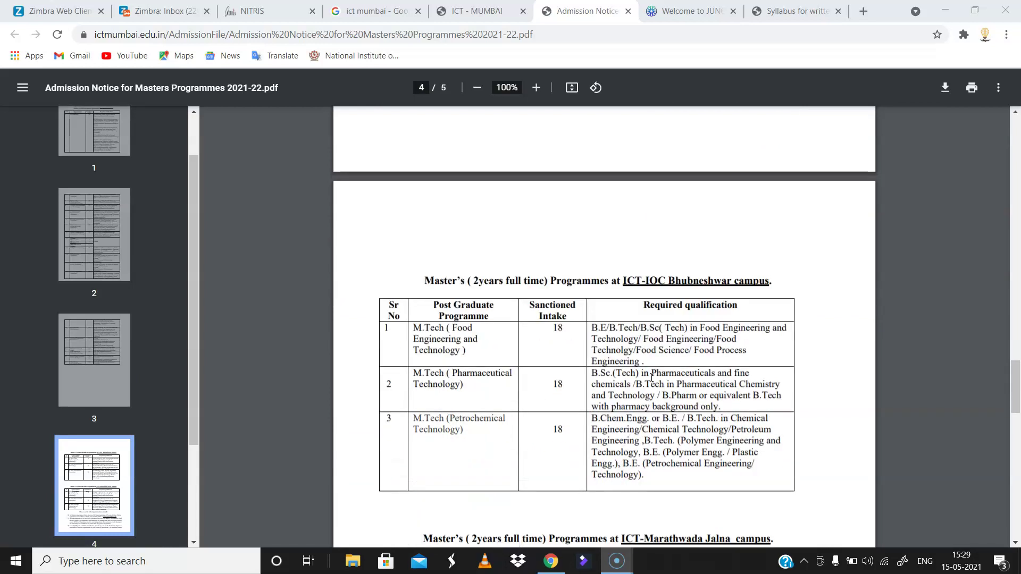
{"action": "scroll", "coordinate": [651, 377], "scroll_direction": "down", "scroll_amount": 8}
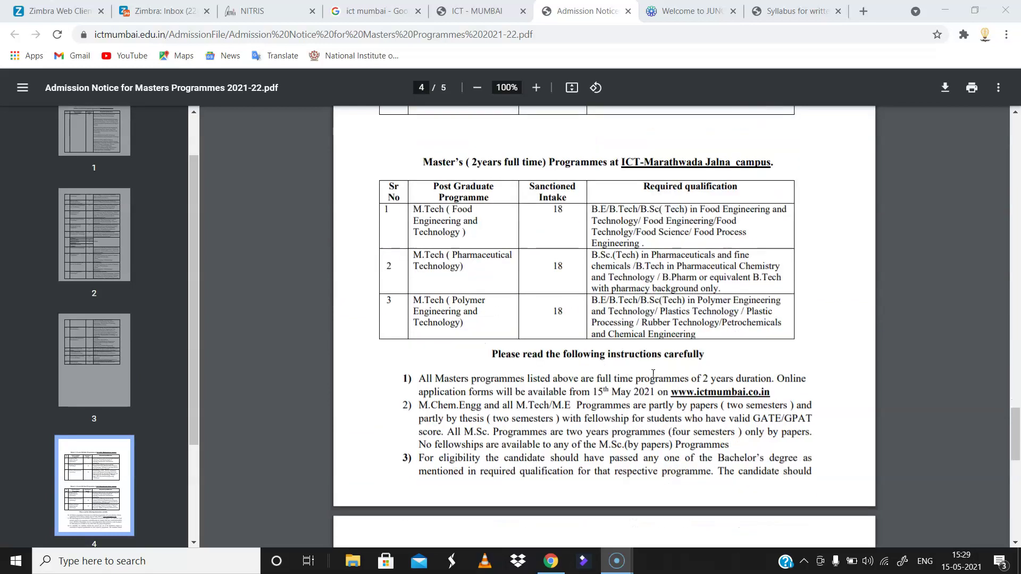
Read the applicant instructions at the end of the admission notice, highlighting the sentences on M.Sc. programme duration and fellowships
{"action": "scroll", "coordinate": [653, 373], "scroll_direction": "down", "scroll_amount": 3}
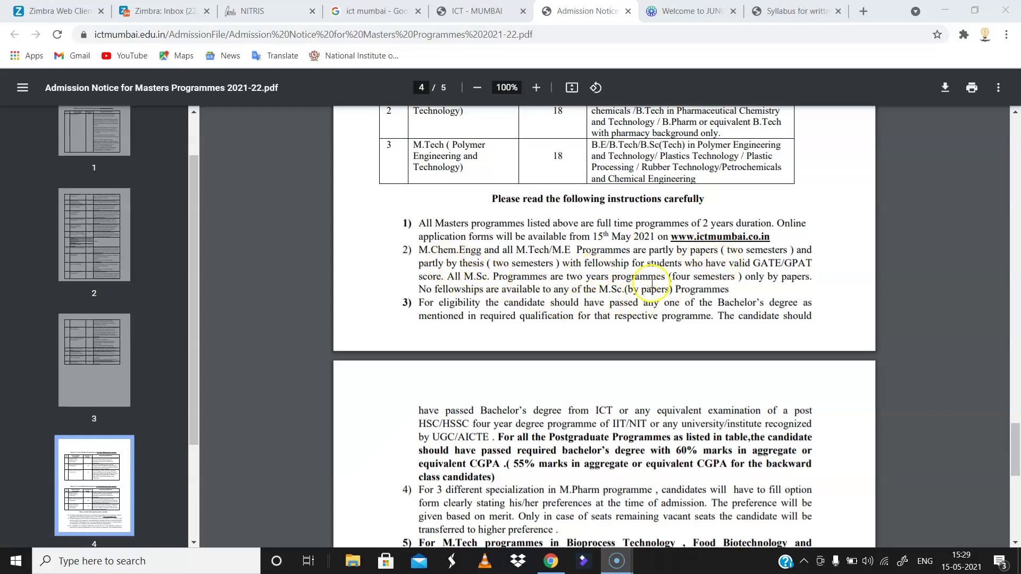
{"action": "left_click_drag", "start_coordinate": [447, 276], "coordinate": [725, 291]}
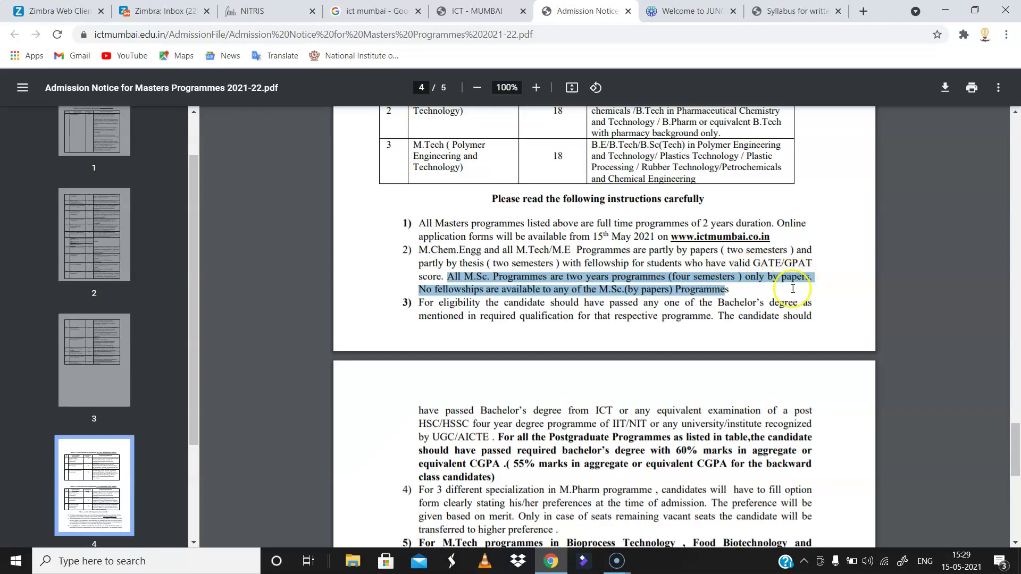
{"action": "left_click", "coordinate": [519, 333]}
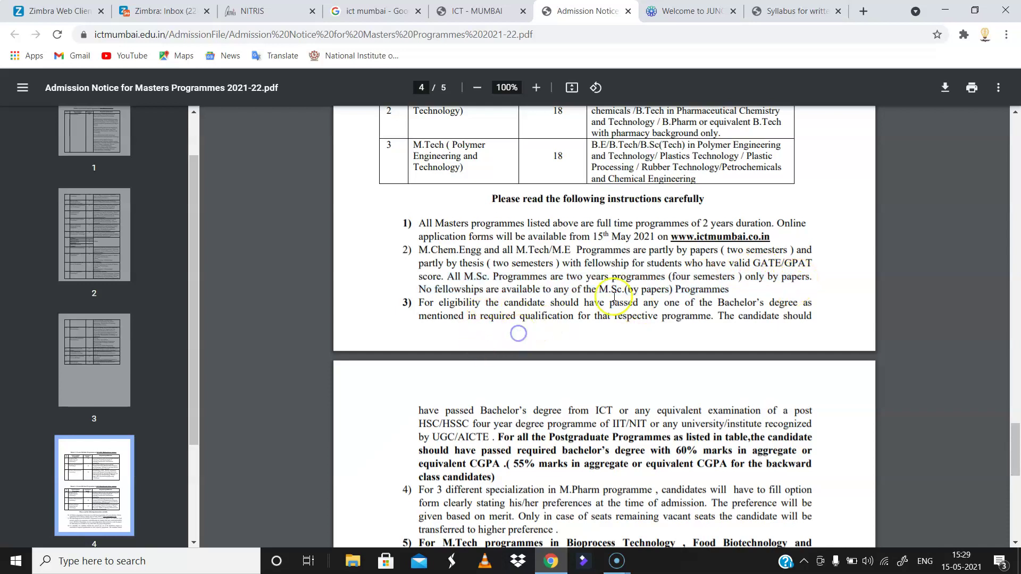
{"action": "scroll", "coordinate": [601, 293], "scroll_direction": "down", "scroll_amount": 1}
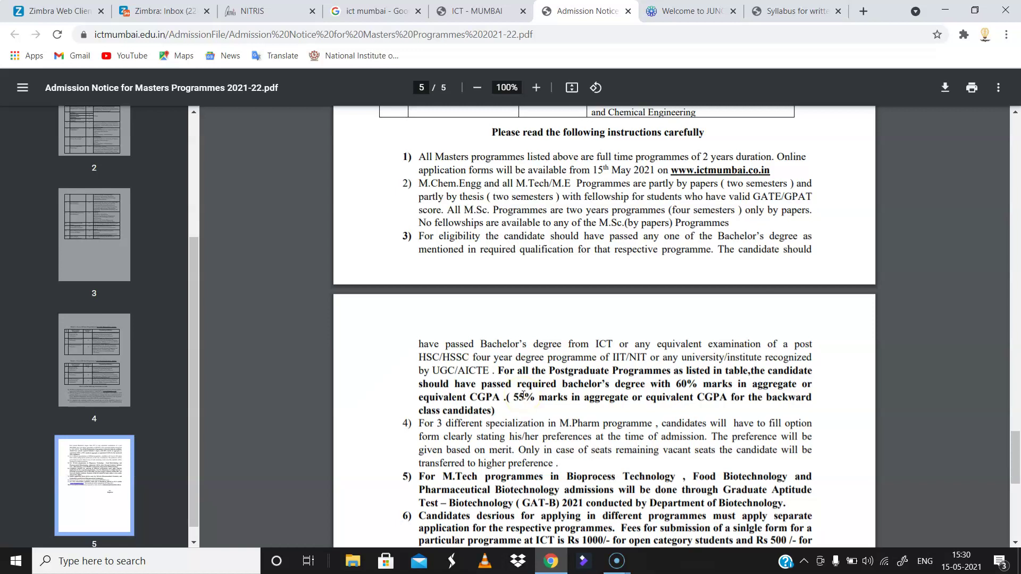
{"action": "scroll", "coordinate": [524, 395], "scroll_direction": "down", "scroll_amount": 1}
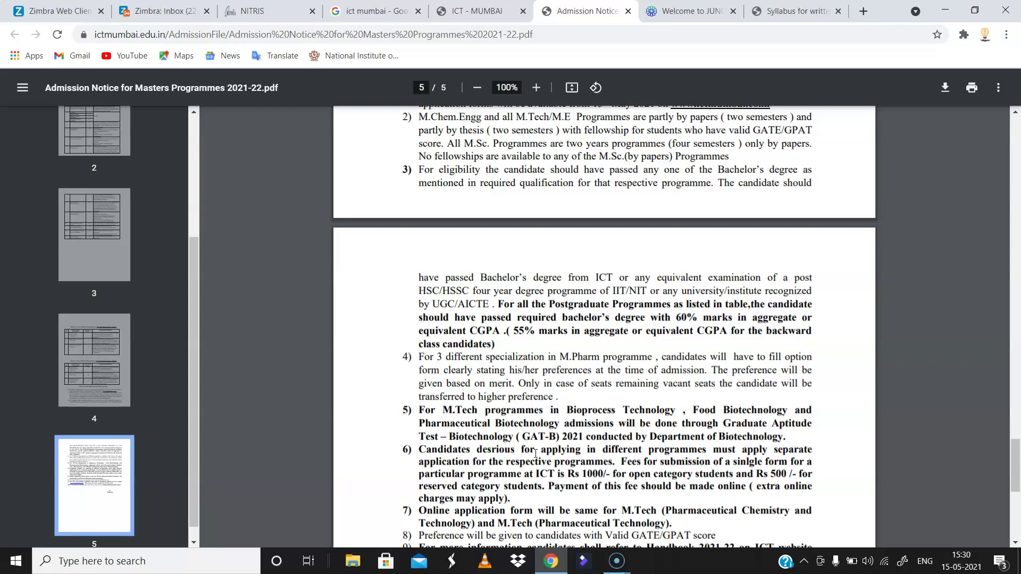
{"action": "scroll", "coordinate": [534, 452], "scroll_direction": "down", "scroll_amount": 3}
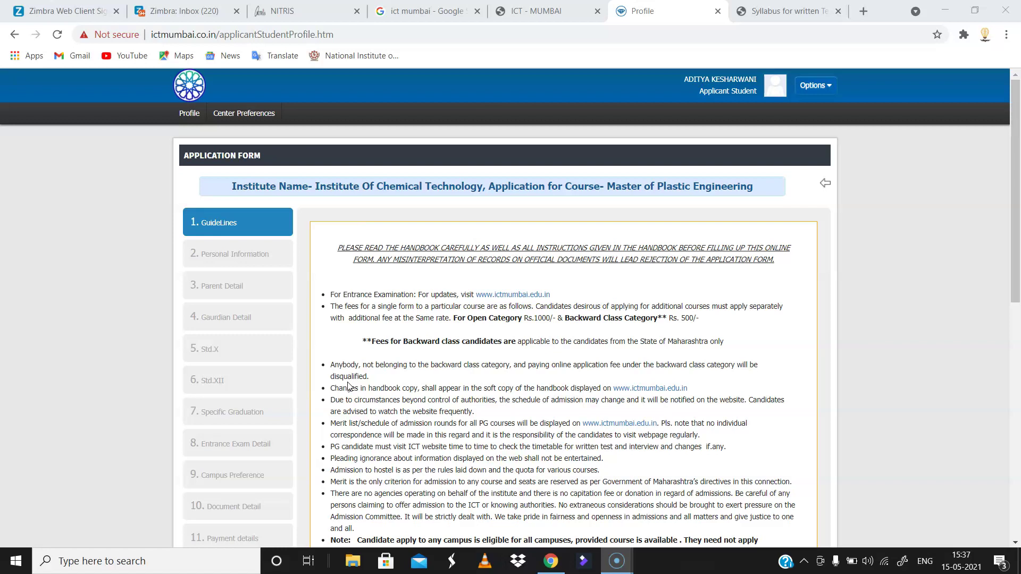
Read the application form's guidelines, from the fee rules to the steps required to fill in the form
{"action": "left_click", "coordinate": [356, 372]}
{"action": "scroll", "coordinate": [366, 373], "scroll_direction": "down", "scroll_amount": 2}
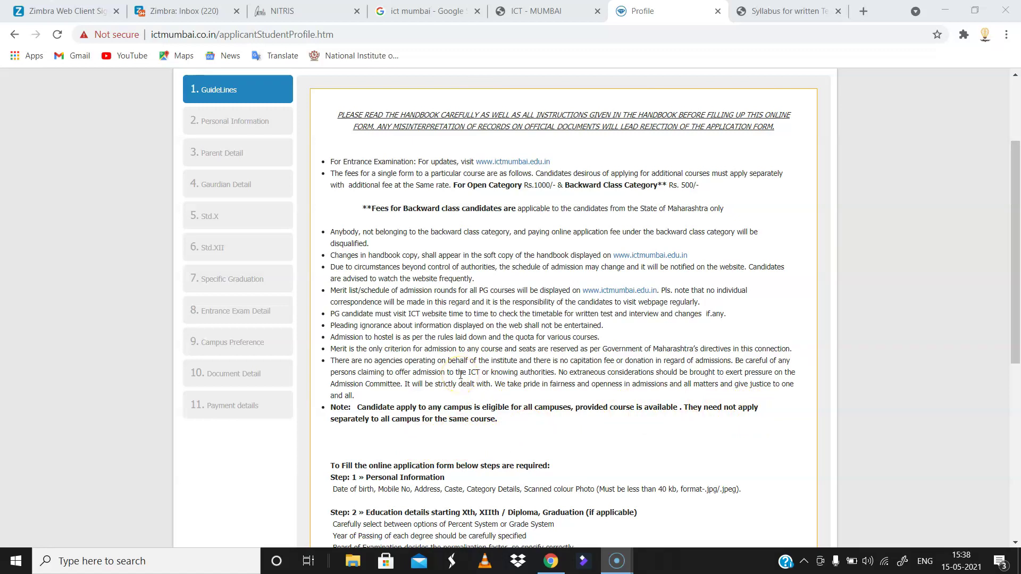
{"action": "scroll", "coordinate": [461, 375], "scroll_direction": "down", "scroll_amount": 3}
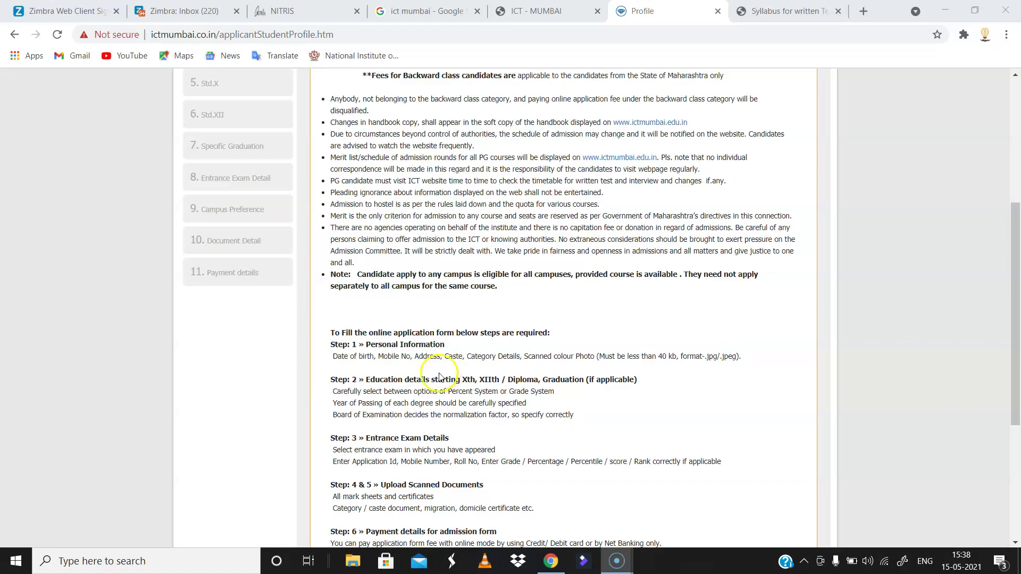
{"action": "scroll", "coordinate": [449, 372], "scroll_direction": "down", "scroll_amount": 1}
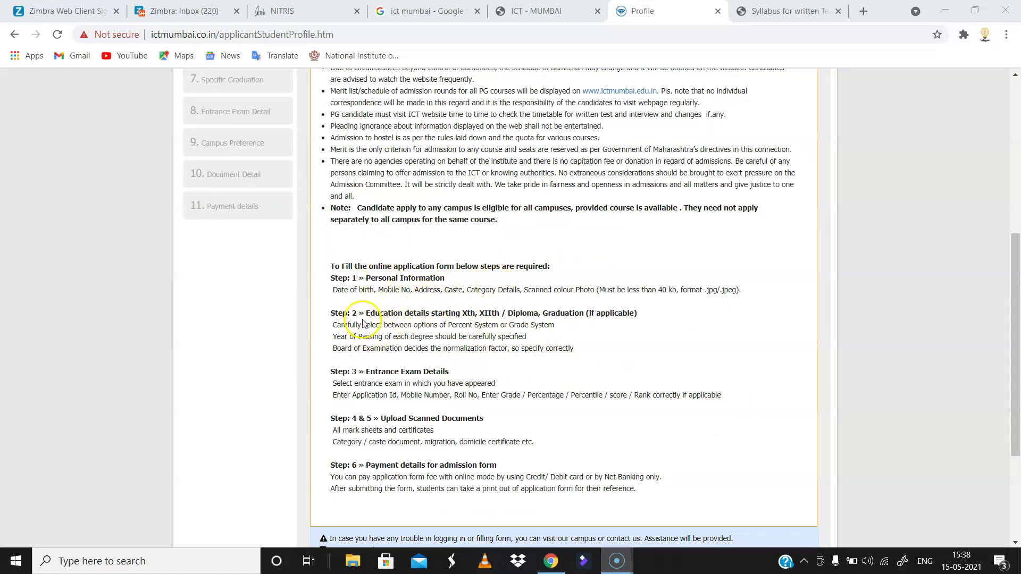
{"action": "scroll", "coordinate": [445, 373], "scroll_direction": "down", "scroll_amount": 2}
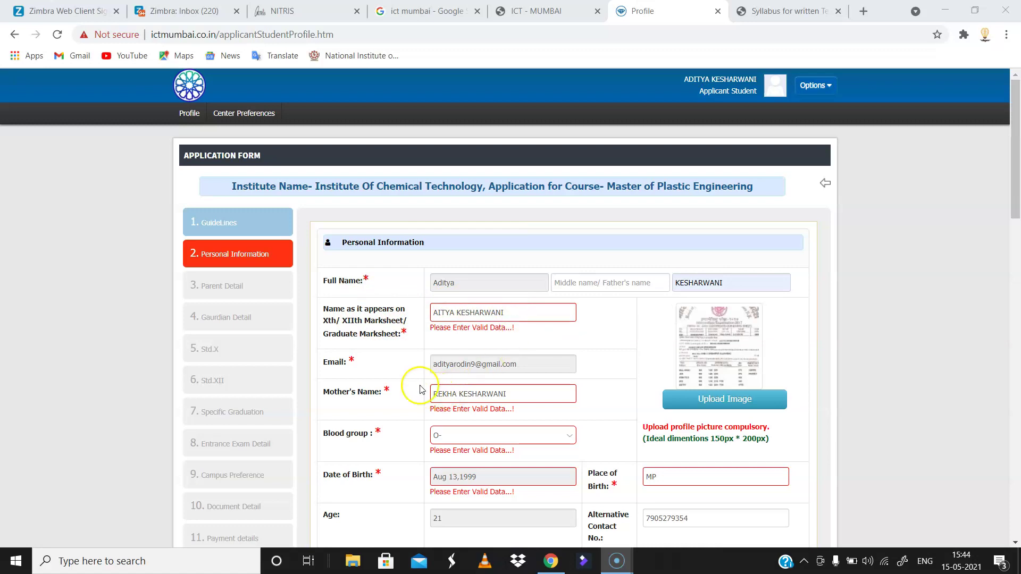
Examine the Personal Information section of the application form, including photo, signature, residence and permanent address, and other information fields
{"action": "scroll", "coordinate": [415, 372], "scroll_direction": "down", "scroll_amount": 1}
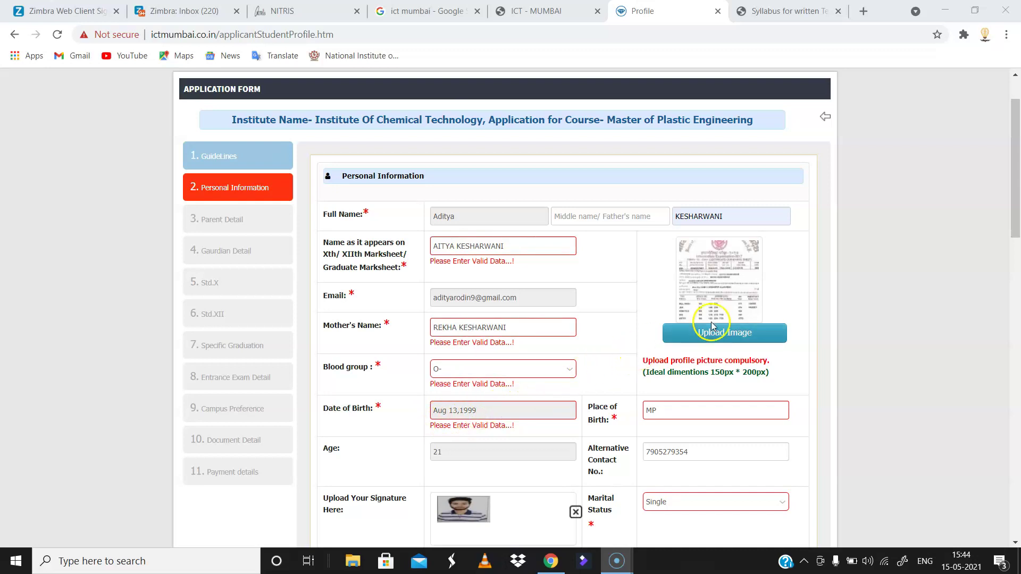
{"action": "scroll", "coordinate": [665, 340], "scroll_direction": "down", "scroll_amount": 1}
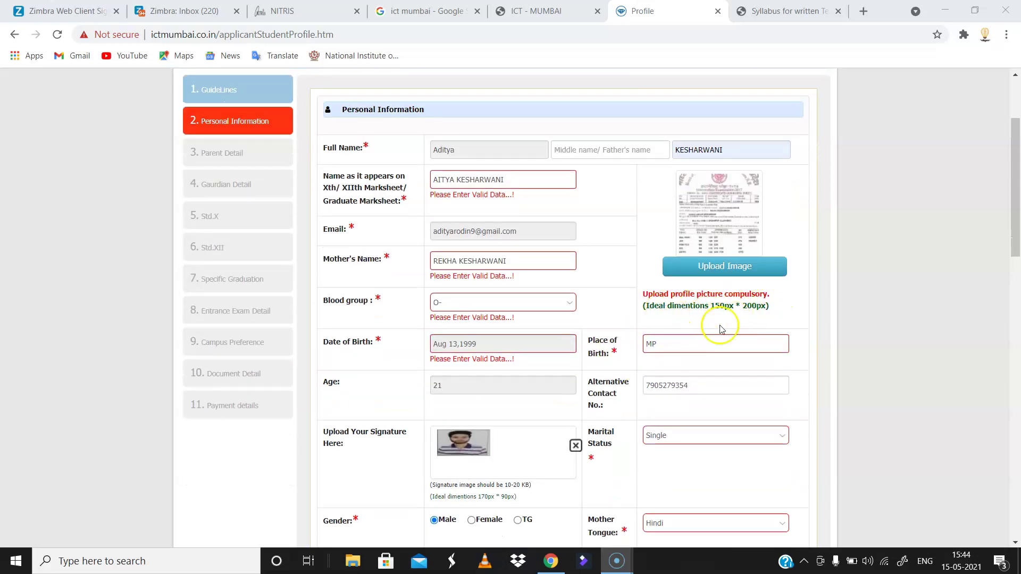
{"action": "scroll", "coordinate": [359, 455], "scroll_direction": "down", "scroll_amount": 1}
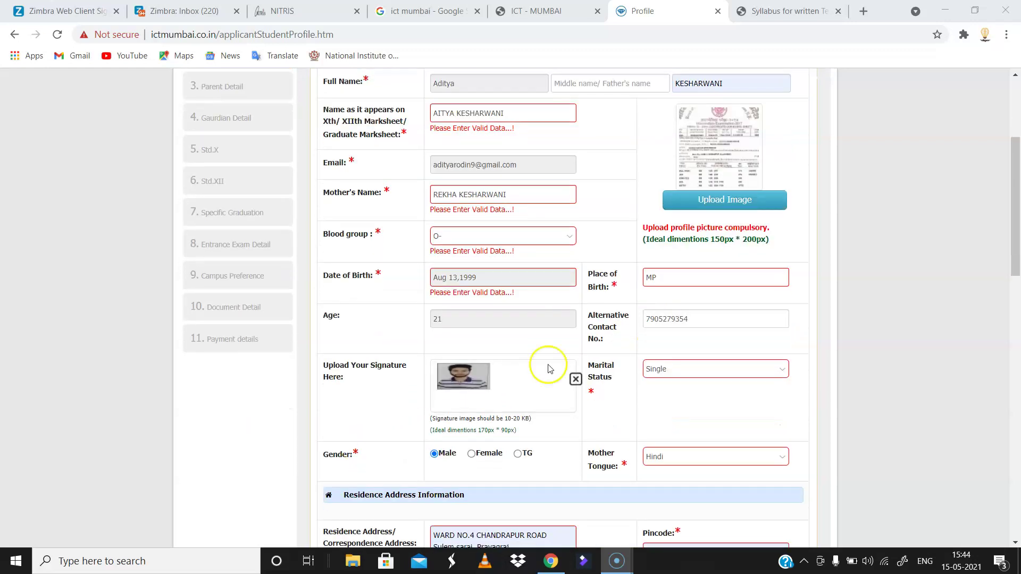
{"action": "scroll", "coordinate": [628, 318], "scroll_direction": "down", "scroll_amount": 5}
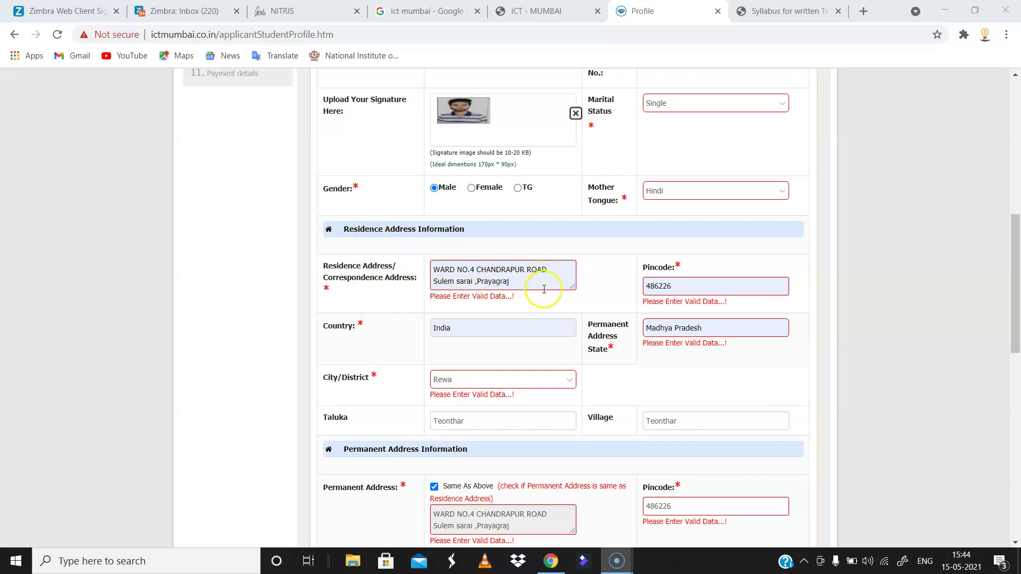
{"action": "scroll", "coordinate": [532, 308], "scroll_direction": "down", "scroll_amount": 4}
{"action": "scroll", "coordinate": [559, 312], "scroll_direction": "down", "scroll_amount": 5}
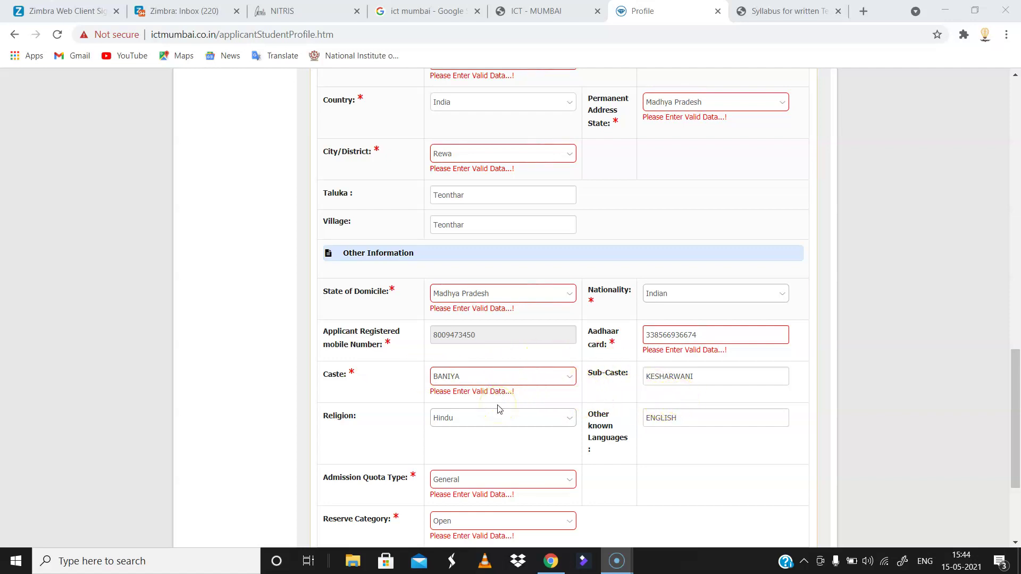
{"action": "scroll", "coordinate": [499, 409], "scroll_direction": "down", "scroll_amount": 1}
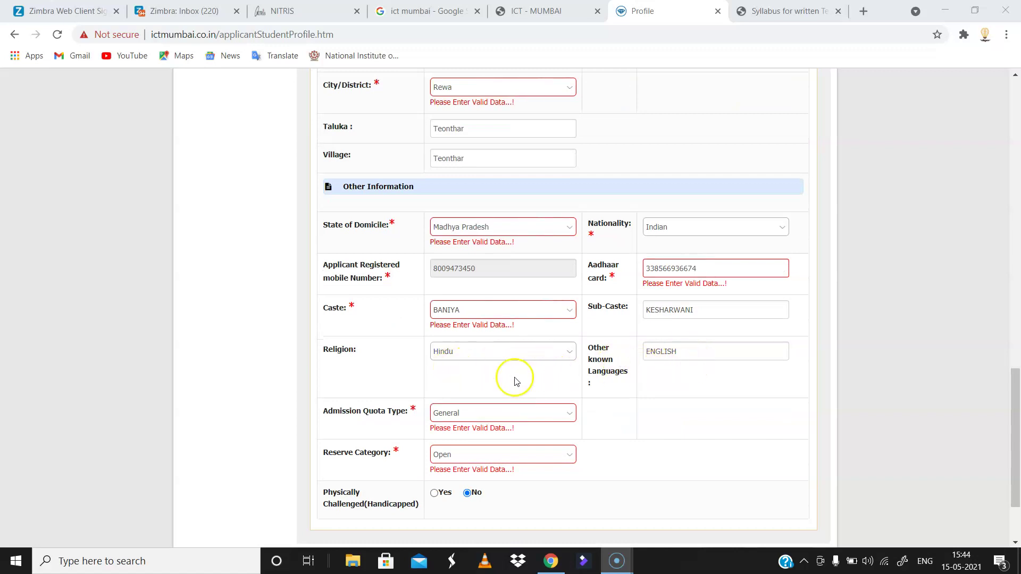
{"action": "scroll", "coordinate": [493, 382], "scroll_direction": "down", "scroll_amount": 1}
{"action": "scroll", "coordinate": [494, 382], "scroll_direction": "down", "scroll_amount": 1}
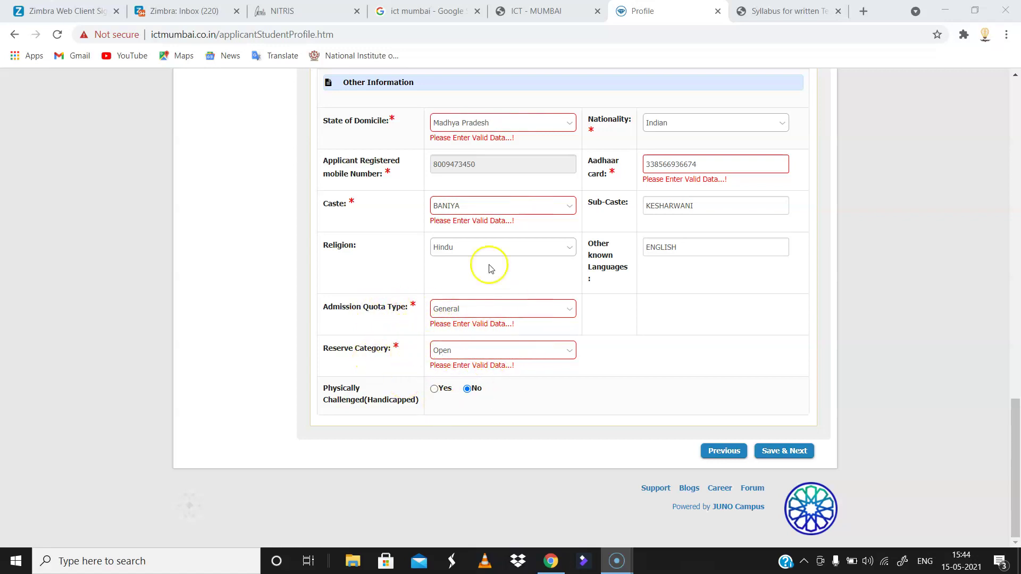
{"action": "scroll", "coordinate": [490, 222], "scroll_direction": "up", "scroll_amount": 10}
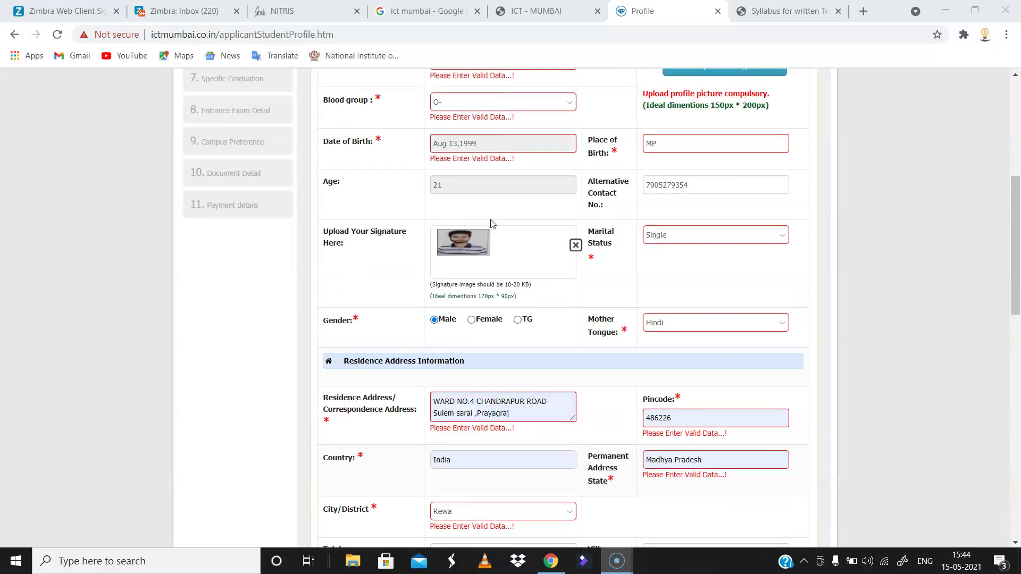
{"action": "scroll", "coordinate": [492, 223], "scroll_direction": "down", "scroll_amount": 7}
{"action": "scroll", "coordinate": [491, 222], "scroll_direction": "down", "scroll_amount": 4}
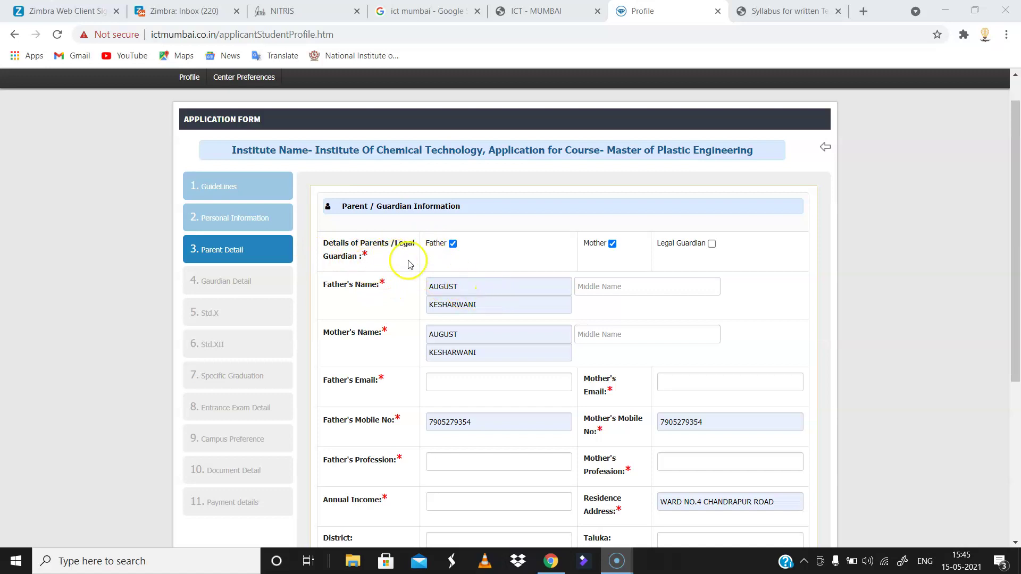
Look over the Parent / Guardian Information fields and the remaining application sections, trying to open Campus Preference
{"action": "scroll", "coordinate": [449, 361], "scroll_direction": "down", "scroll_amount": 1}
{"action": "scroll", "coordinate": [449, 362], "scroll_direction": "down", "scroll_amount": 3}
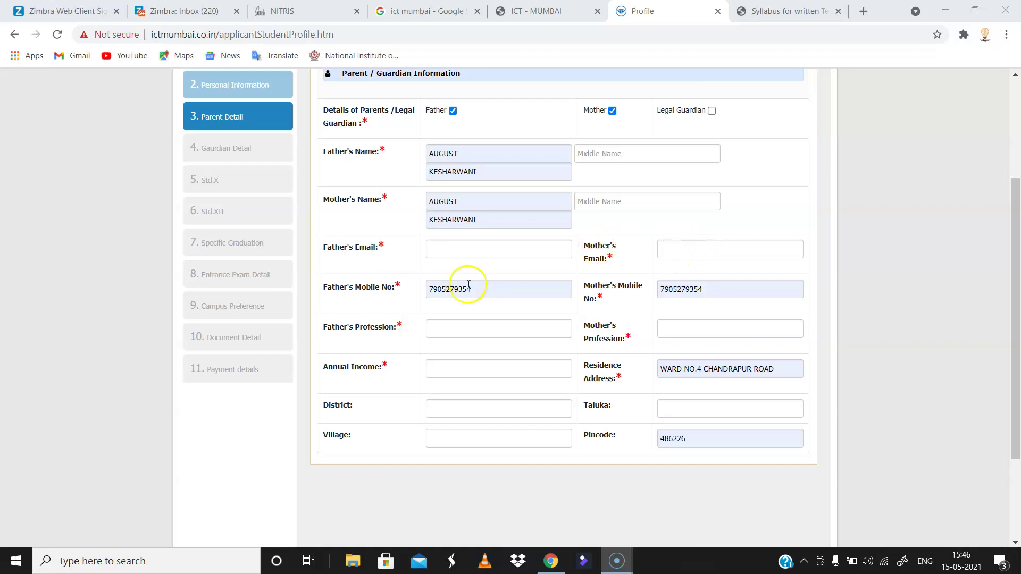
{"action": "scroll", "coordinate": [561, 377], "scroll_direction": "up", "scroll_amount": 1}
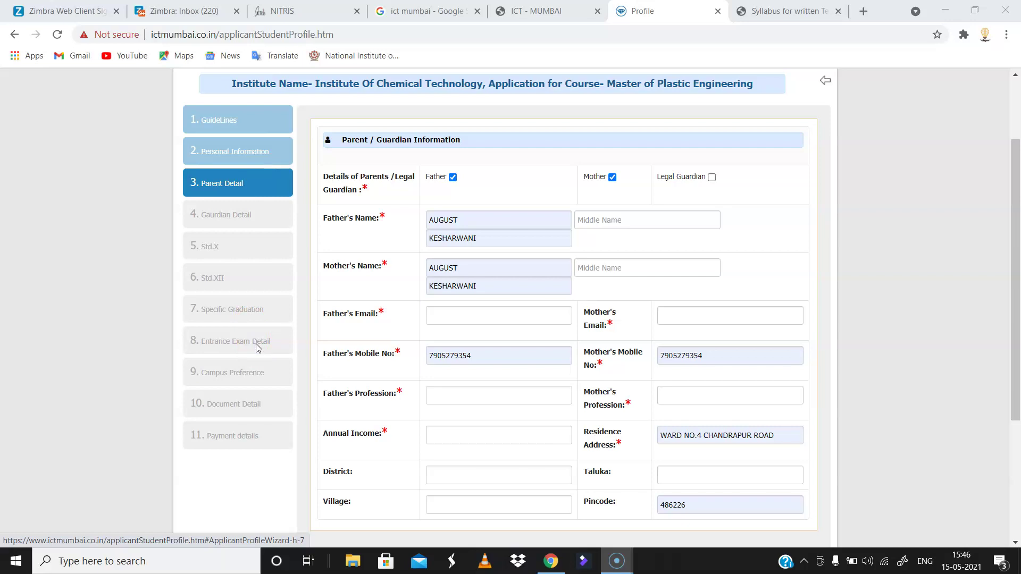
{"action": "left_click", "coordinate": [258, 371]}
{"action": "scroll", "coordinate": [253, 404], "scroll_direction": "down", "scroll_amount": 2}
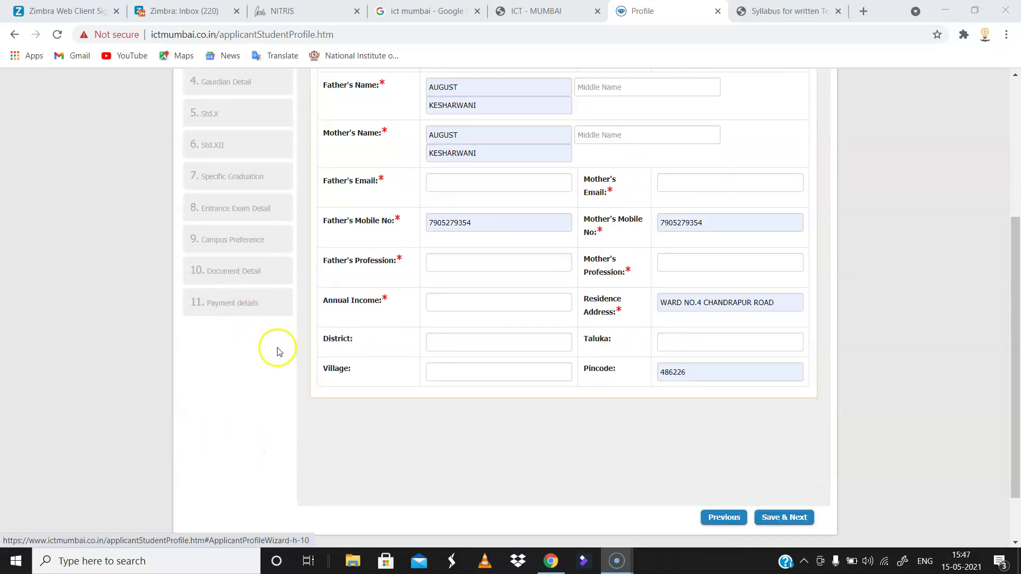
{"action": "scroll", "coordinate": [273, 349], "scroll_direction": "up", "scroll_amount": 3}
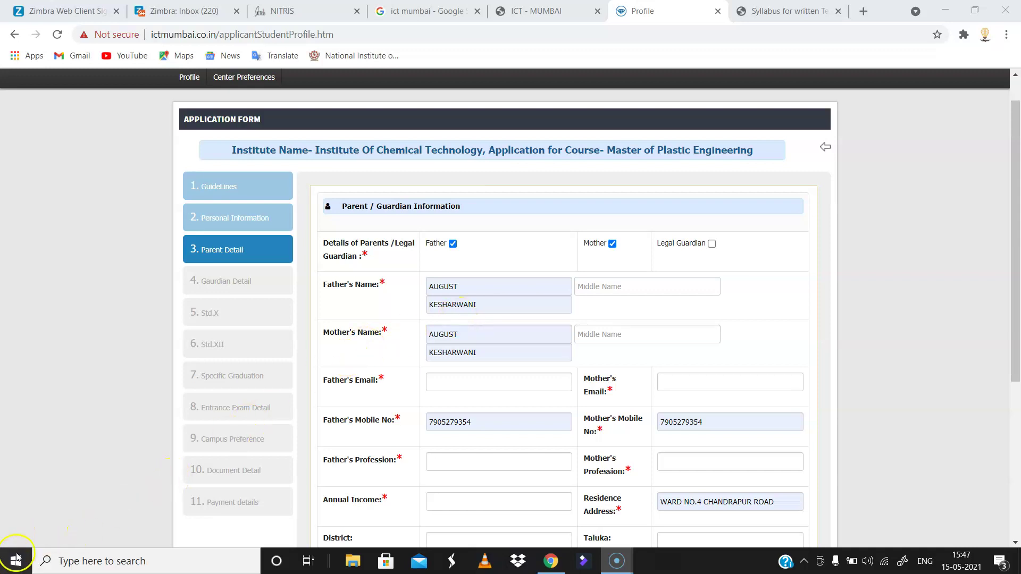
Look through the M. Chem. Engg. and M.Tech. entrance test syllabus, covering the chemical engineering, petrochemical, and oils, oleochemicals and surfactants sections
{"action": "key", "text": "ctrl+Tab"}
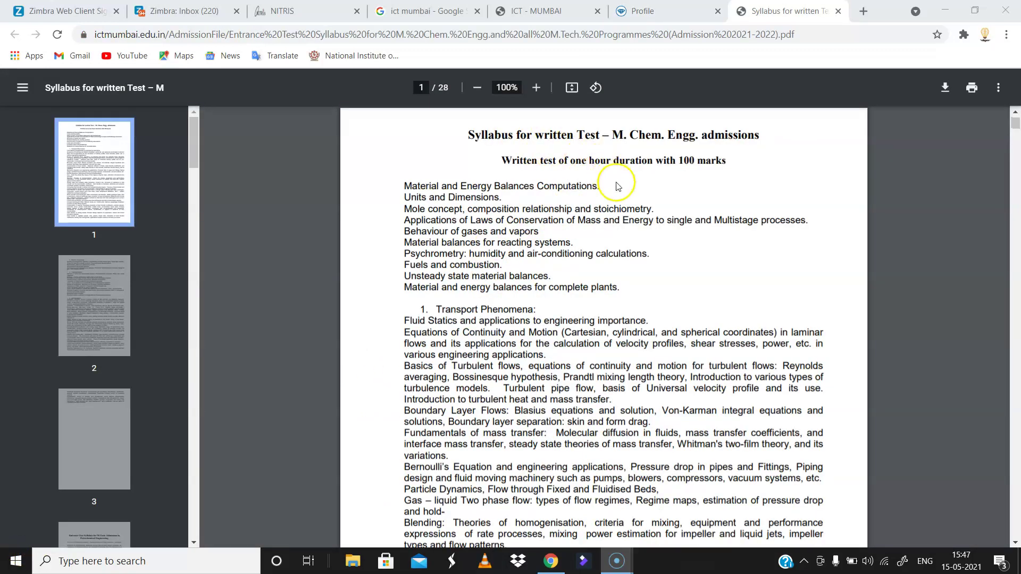
{"action": "scroll", "coordinate": [611, 181], "scroll_direction": "down", "scroll_amount": 10}
{"action": "scroll", "coordinate": [622, 217], "scroll_direction": "down", "scroll_amount": 20}
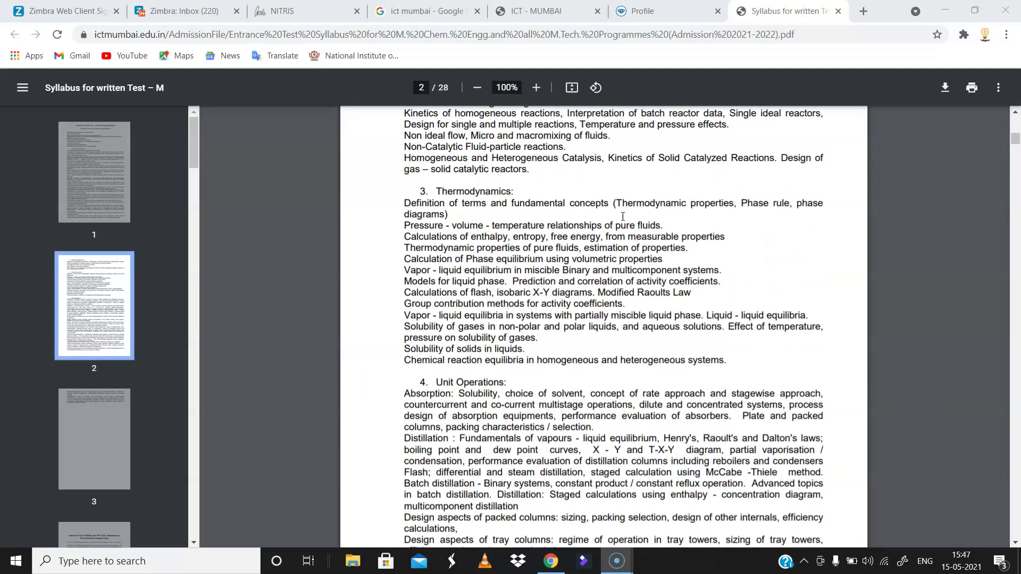
{"action": "scroll", "coordinate": [623, 216], "scroll_direction": "down", "scroll_amount": 10}
{"action": "scroll", "coordinate": [623, 217], "scroll_direction": "down", "scroll_amount": 15}
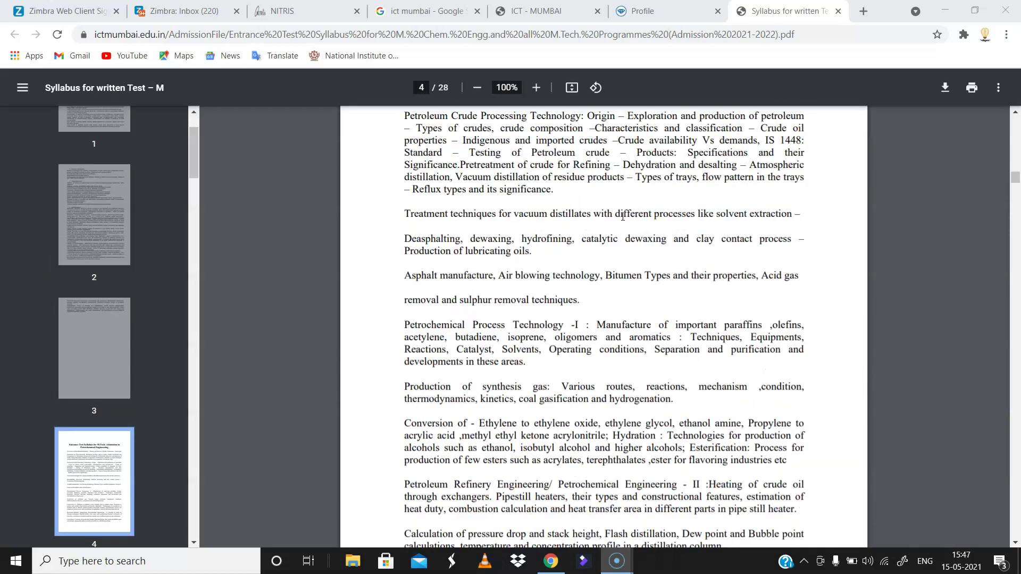
{"action": "scroll", "coordinate": [631, 226], "scroll_direction": "down", "scroll_amount": 20}
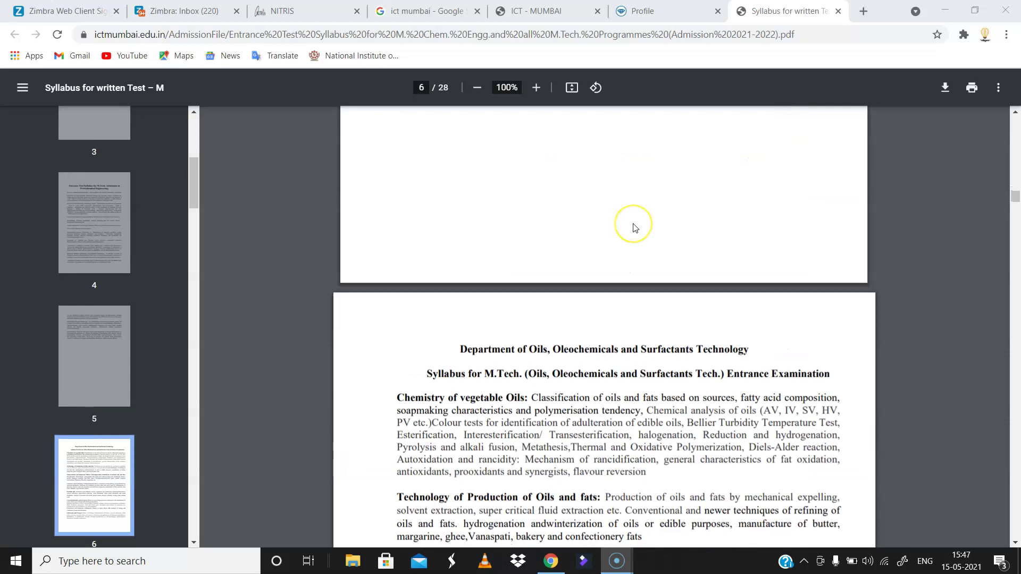
{"action": "scroll", "coordinate": [634, 228], "scroll_direction": "down", "scroll_amount": 10}
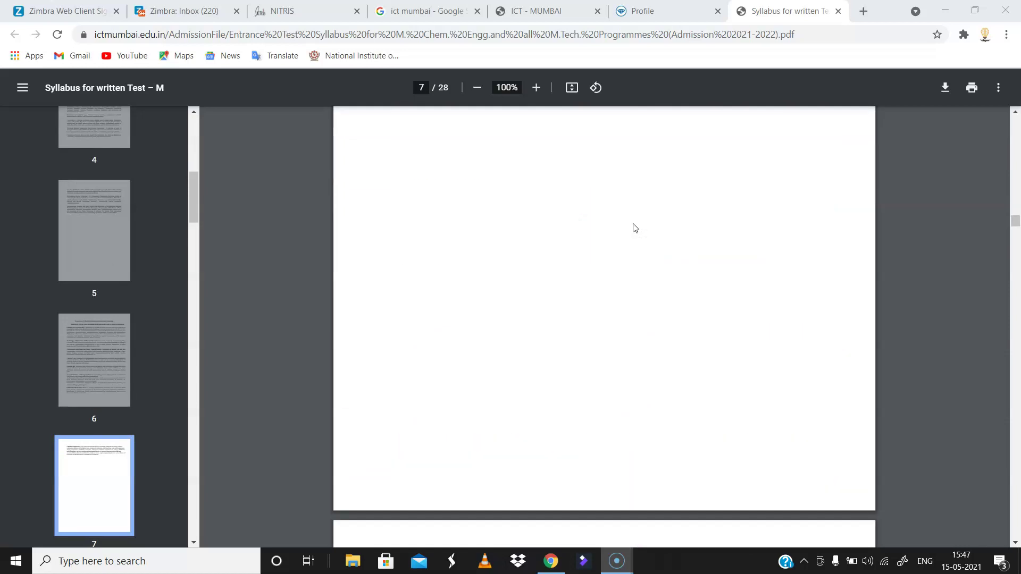
Skim the pharmacy portion of the M.Tech. syllabus, from physio-pharmacology through Medicinal Chemistry III and Sterile Product Technology, and the pages after it
{"action": "scroll", "coordinate": [634, 228], "scroll_direction": "down", "scroll_amount": 20}
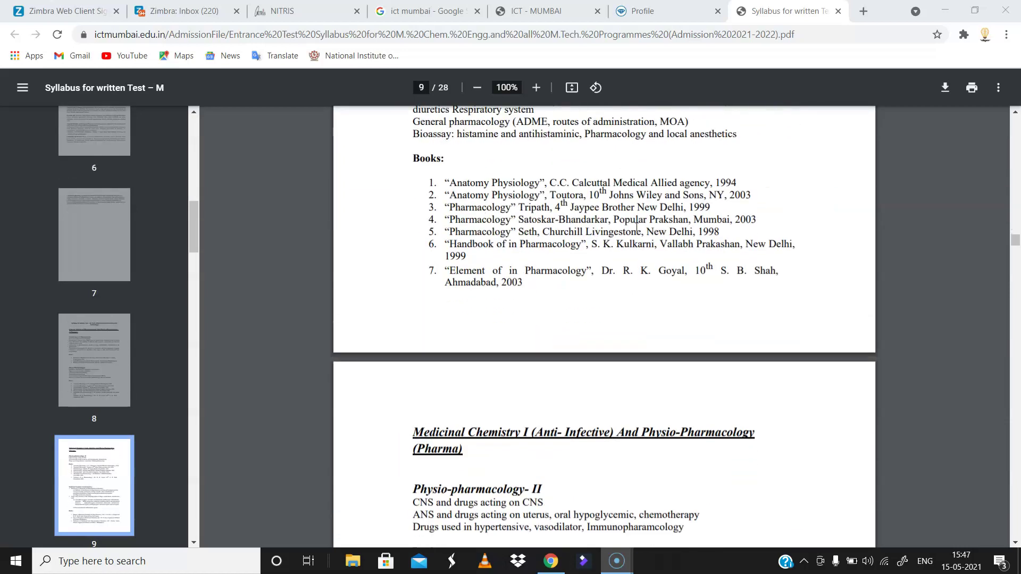
{"action": "scroll", "coordinate": [636, 227], "scroll_direction": "down", "scroll_amount": 20}
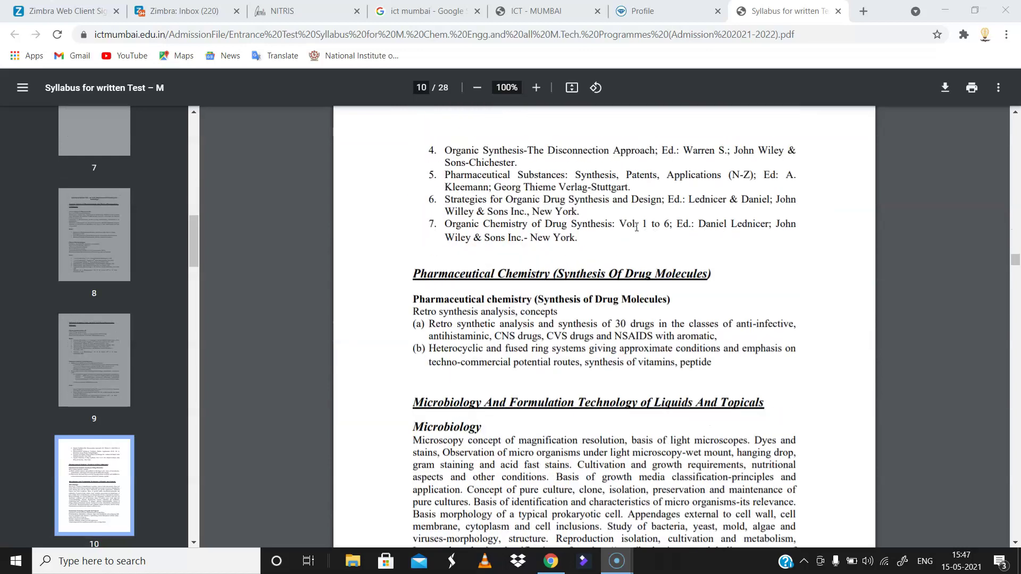
{"action": "scroll", "coordinate": [640, 229], "scroll_direction": "down", "scroll_amount": 5}
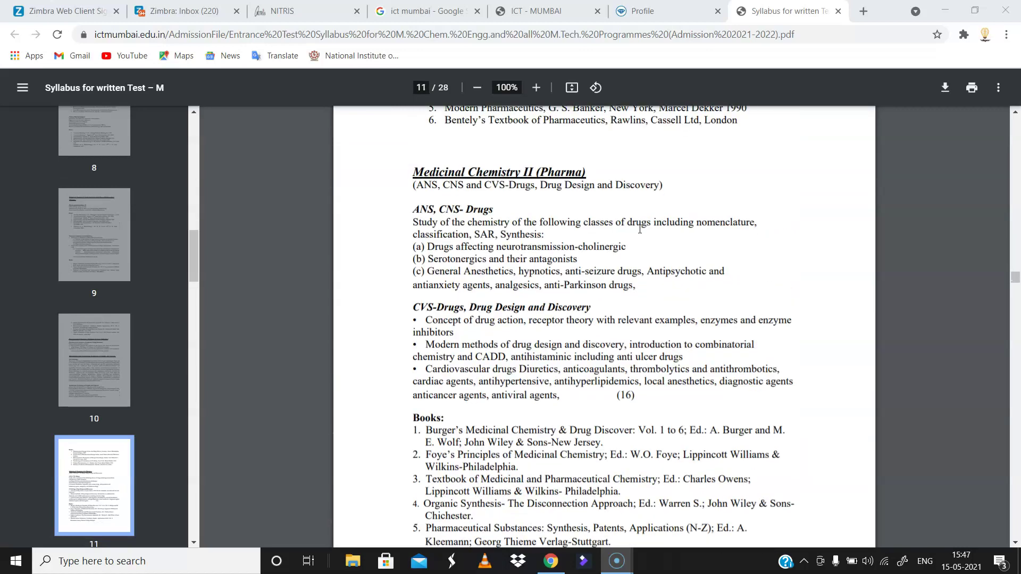
{"action": "scroll", "coordinate": [640, 229], "scroll_direction": "down", "scroll_amount": 15}
{"action": "scroll", "coordinate": [640, 229], "scroll_direction": "down", "scroll_amount": 11}
{"action": "scroll", "coordinate": [632, 241], "scroll_direction": "down", "scroll_amount": 16}
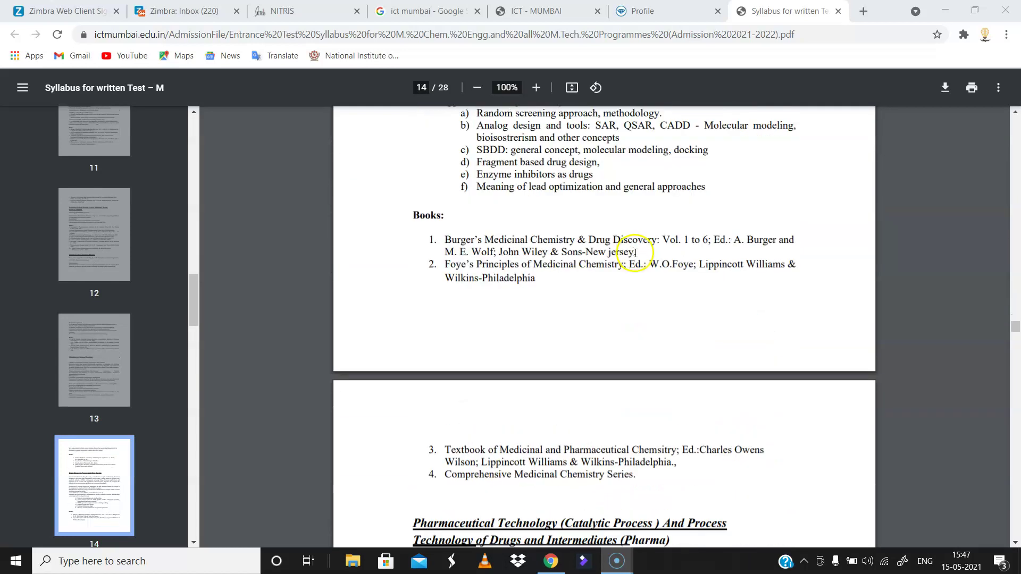
{"action": "scroll", "coordinate": [636, 253], "scroll_direction": "down", "scroll_amount": 16}
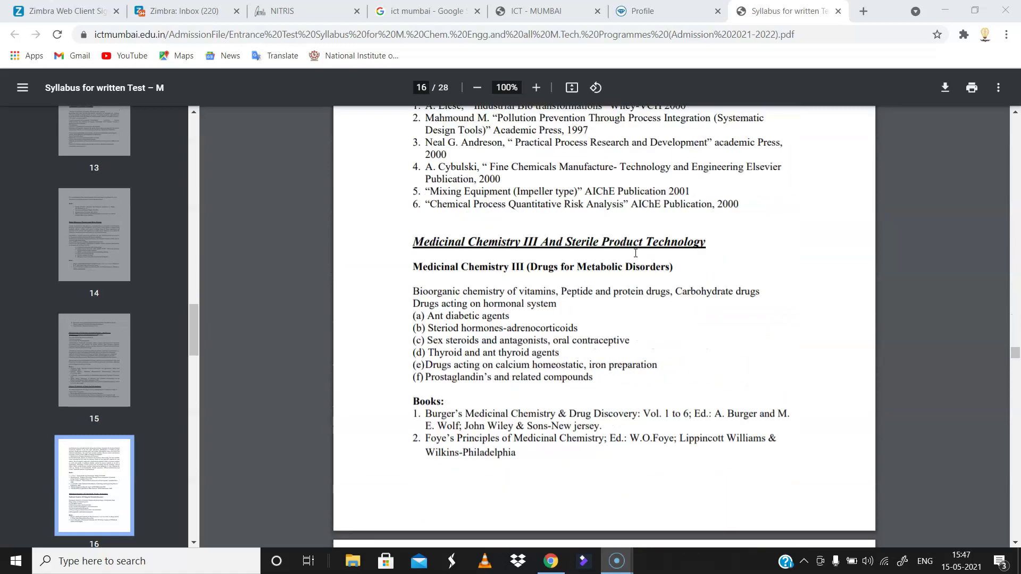
{"action": "scroll", "coordinate": [635, 253], "scroll_direction": "down", "scroll_amount": 18}
{"action": "scroll", "coordinate": [636, 253], "scroll_direction": "down", "scroll_amount": 12}
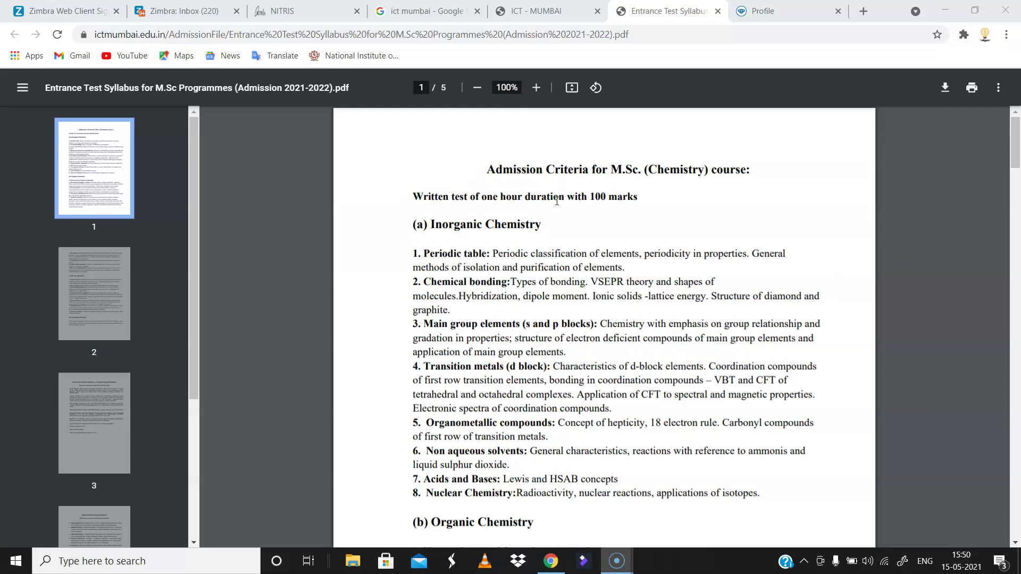
Read the M.Sc. (Chemistry) entrance test syllabus, covering the inorganic, organic, physical and analytical chemistry topics
{"action": "scroll", "coordinate": [564, 223], "scroll_direction": "down", "scroll_amount": 2}
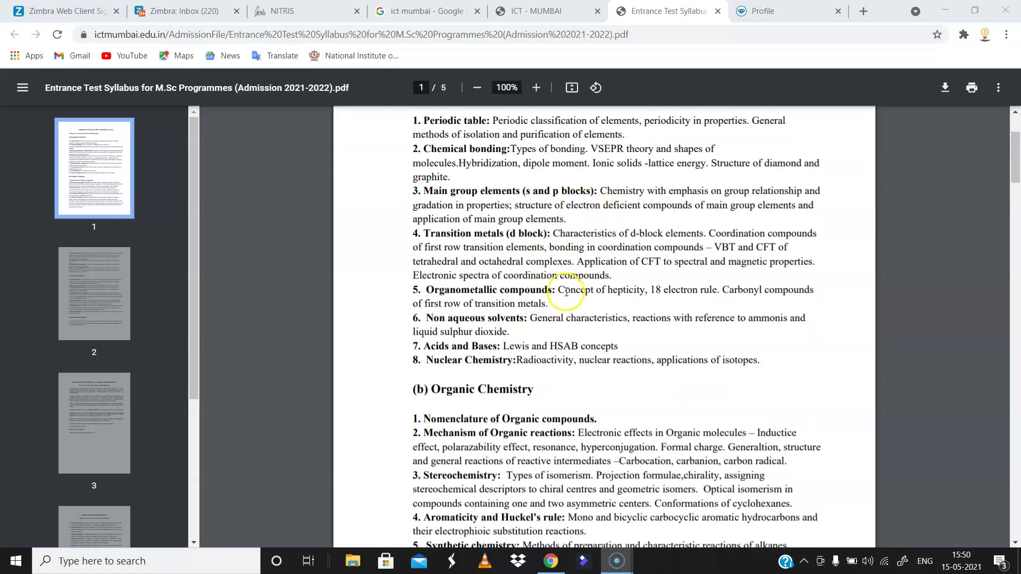
{"action": "scroll", "coordinate": [566, 292], "scroll_direction": "down", "scroll_amount": 3}
{"action": "scroll", "coordinate": [569, 295], "scroll_direction": "down", "scroll_amount": 1}
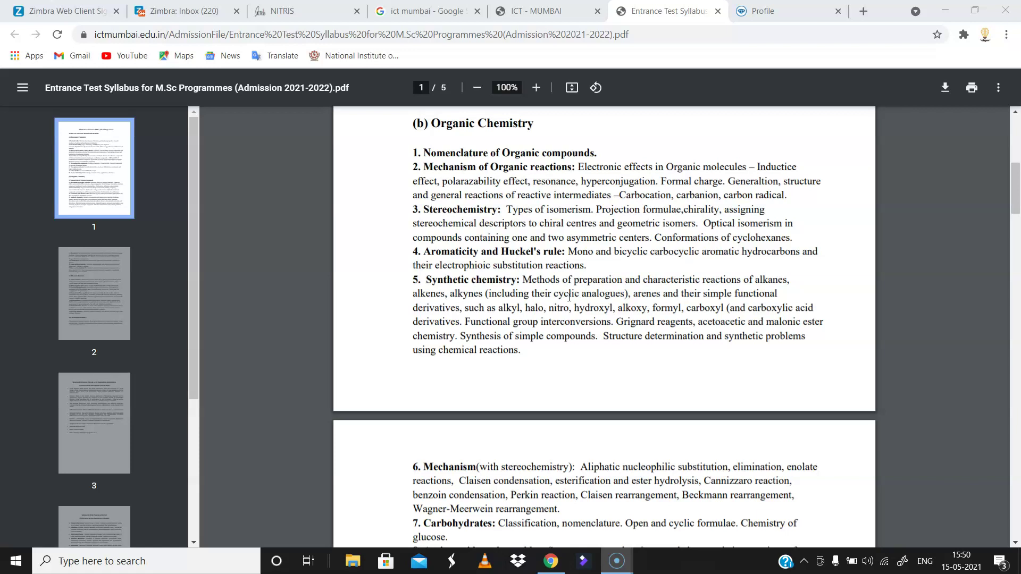
{"action": "scroll", "coordinate": [577, 314], "scroll_direction": "down", "scroll_amount": 5}
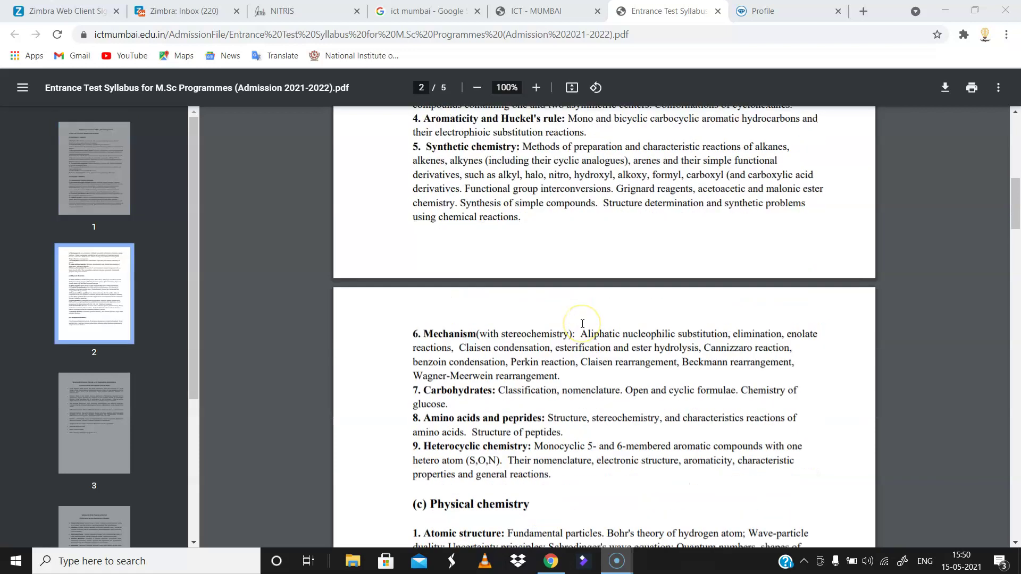
{"action": "scroll", "coordinate": [582, 324], "scroll_direction": "down", "scroll_amount": 3}
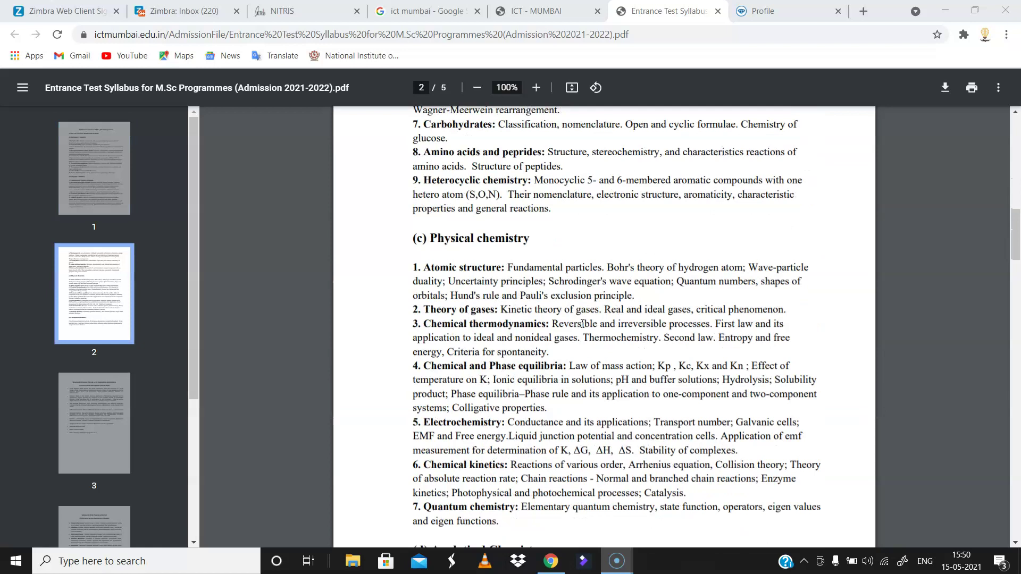
{"action": "scroll", "coordinate": [540, 313], "scroll_direction": "down", "scroll_amount": 4}
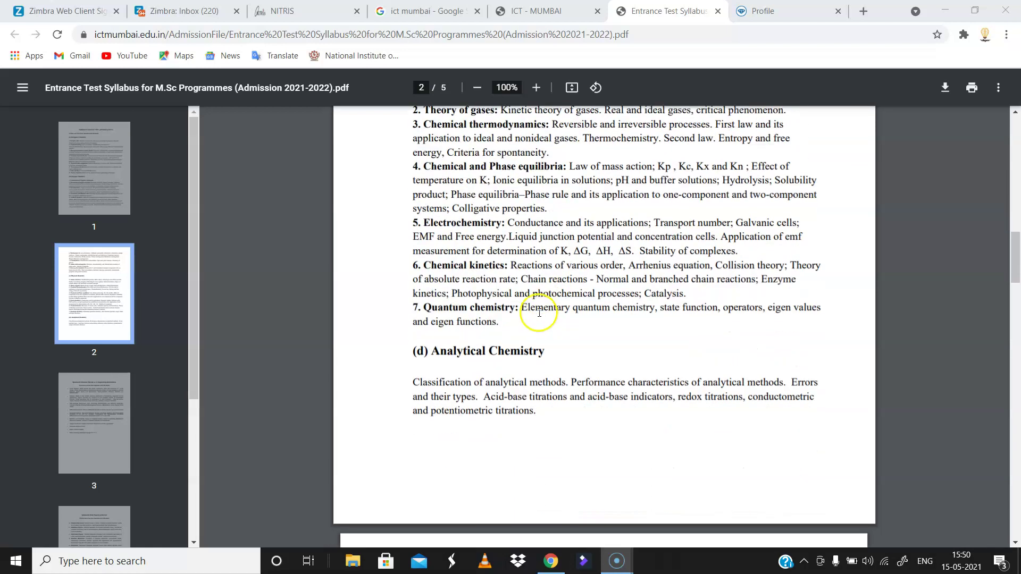